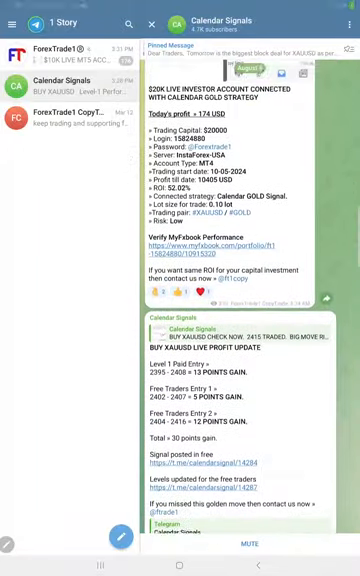
pyautogui.scroll(5, 240, 300)
pyautogui.scroll(5, 240, 300)
pyautogui.scroll(5, 240, 300)
pyautogui.scroll(5, 240, 300)
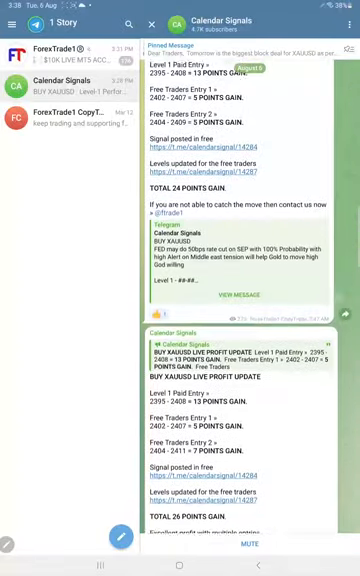
pyautogui.scroll(5, 250, 300)
pyautogui.scroll(5, 250, 300)
pyautogui.scroll(5, 250, 300)
pyautogui.scroll(5, 250, 300)
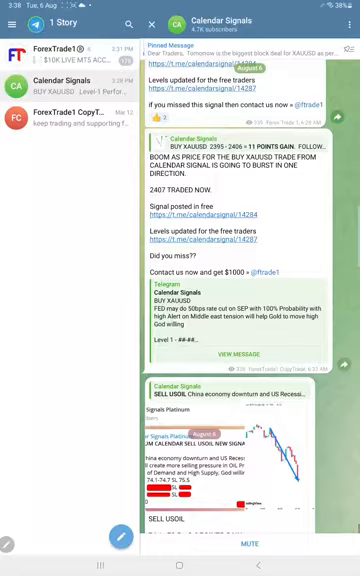
pyautogui.scroll(5, 250, 300)
pyautogui.scroll(5, 250, 300)
pyautogui.scroll(5, 250, 300)
pyautogui.scroll(5, 250, 300)
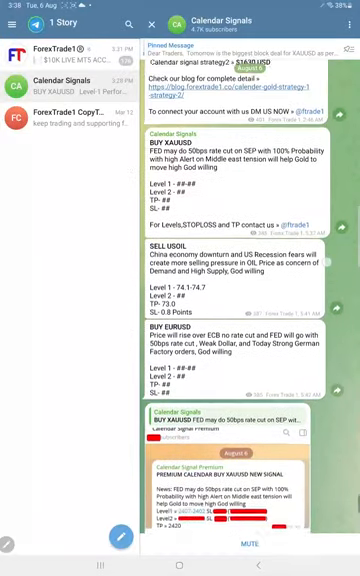
pyautogui.scroll(3, 250, 300)
pyautogui.scroll(-3, 250, 300)
pyautogui.scroll(-2, 250, 300)
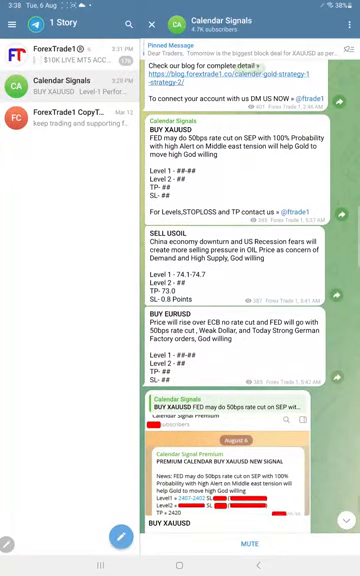
# Step: Mark today's signals with a red wavy line and tick the XAUUSD, USOIL and EURUSD posts
pyautogui.moveTo(126, 160); pyautogui.dragTo(123, 350)
pyautogui.moveTo(277, 188); pyautogui.dragTo(303, 169)
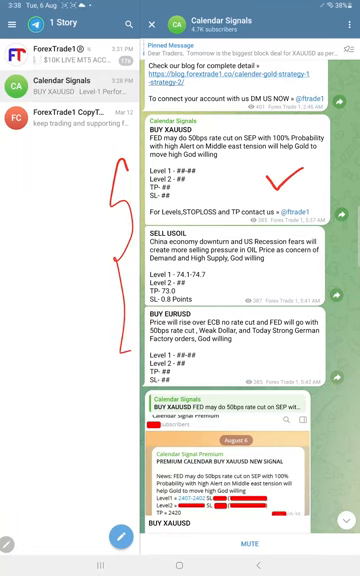
pyautogui.moveTo(277, 273); pyautogui.dragTo(304, 263)
pyautogui.moveTo(277, 350)
pyautogui.mouseDown()
pyautogui.moveTo(286, 360)
pyautogui.moveTo(305, 342)
pyautogui.mouseUp()
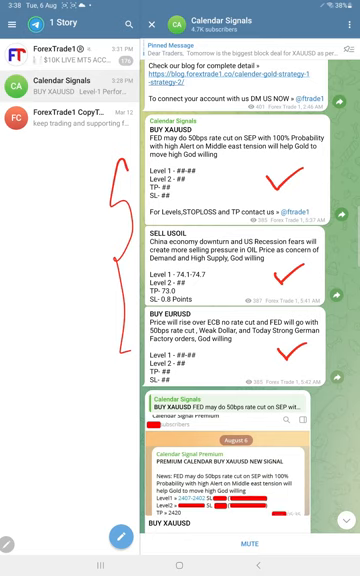
# Step: Ring the gold post's Level, TP and SL lines with an arrow and underline the oil level 74.1-74.7
pyautogui.moveTo(190, 172)
pyautogui.mouseDown()
pyautogui.moveTo(145, 205)
pyautogui.moveTo(188, 200)
pyautogui.mouseUp()
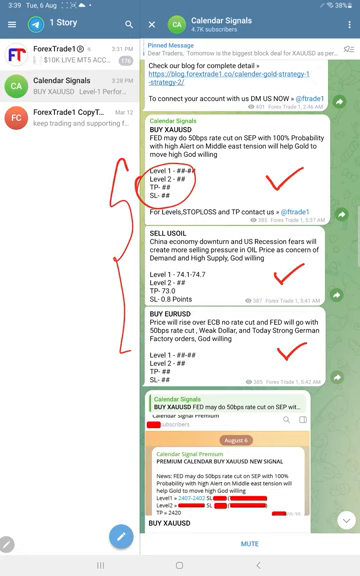
pyautogui.moveTo(216, 178); pyautogui.dragTo(231, 163)
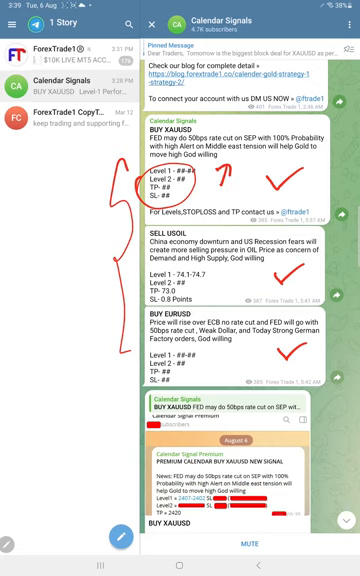
pyautogui.moveTo(147, 279); pyautogui.dragTo(214, 272)
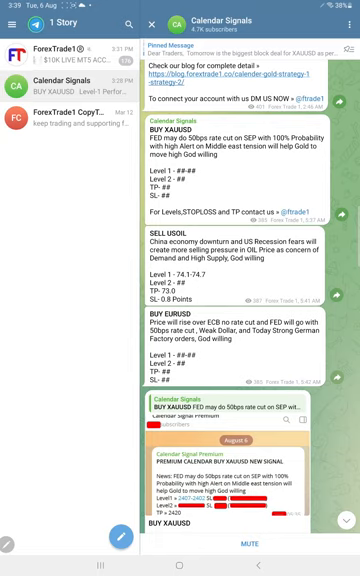
pyautogui.scroll(-2, 250, 300)
pyautogui.scroll(-2, 250, 300)
pyautogui.scroll(-2, 250, 300)
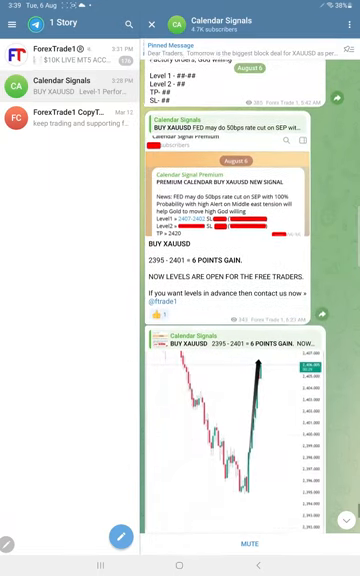
pyautogui.scroll(-2, 250, 300)
pyautogui.scroll(-1, 250, 300)
pyautogui.scroll(-5, 250, 300)
pyautogui.scroll(2, 250, 300)
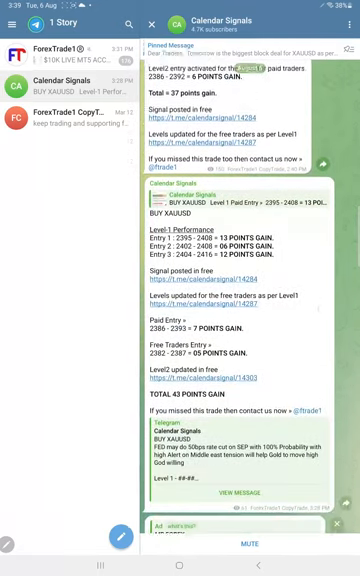
pyautogui.scroll(2, 250, 300)
pyautogui.scroll(-2, 240, 300)
pyautogui.scroll(-1, 240, 300)
pyautogui.scroll(1, 240, 300)
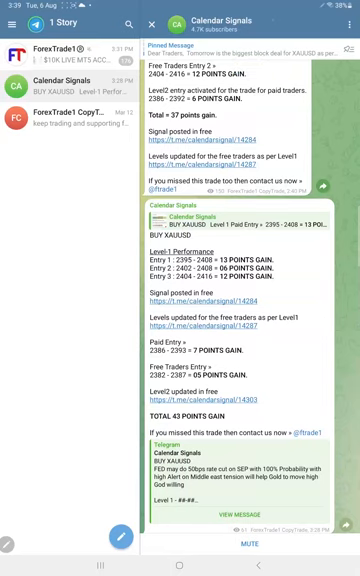
# Step: Ring the TOTAL 43 POINTS GAIN line of the gold performance post in red
pyautogui.moveTo(155, 434)
pyautogui.mouseDown()
pyautogui.moveTo(148, 435)
pyautogui.moveTo(248, 398)
pyautogui.mouseUp()
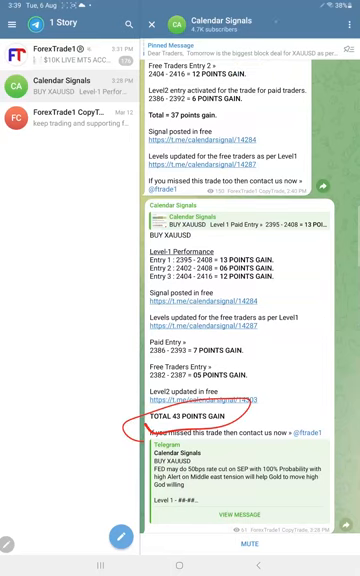
pyautogui.scroll(5, 250, 300)
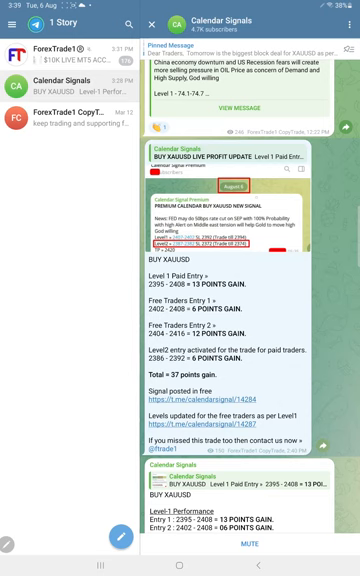
pyautogui.scroll(-1, 250, 300)
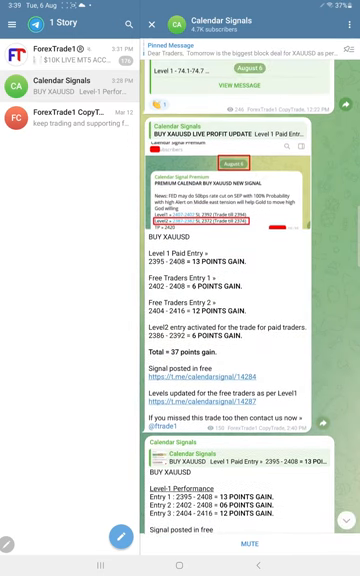
# Step: View the premium signal image full screen, ring the channel name and 05:35 time with a red note, and return
pyautogui.click(230, 185)
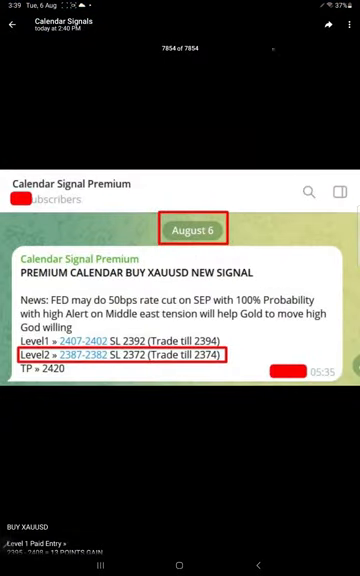
pyautogui.moveTo(15, 172); pyautogui.dragTo(101, 166)
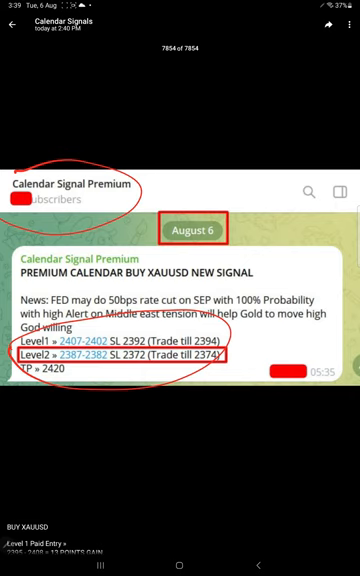
pyautogui.moveTo(330, 390)
pyautogui.mouseDown()
pyautogui.moveTo(346, 365)
pyautogui.moveTo(306, 372)
pyautogui.mouseUp()
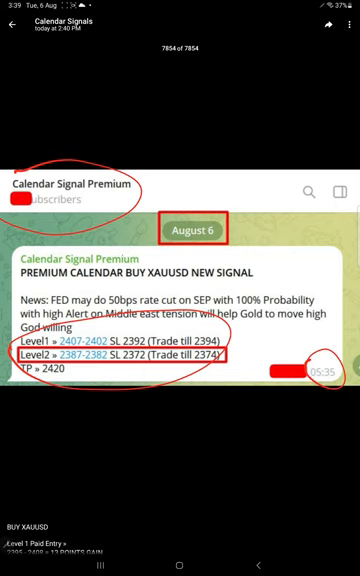
pyautogui.moveTo(300, 350)
pyautogui.mouseDown()
pyautogui.moveTo(292, 366)
pyautogui.moveTo(308, 342)
pyautogui.moveTo(322, 332)
pyautogui.mouseUp()
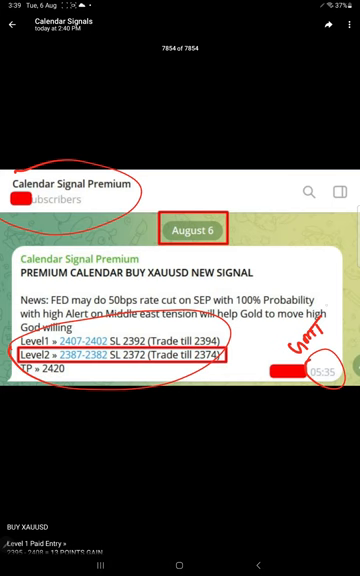
pyautogui.click(12, 24)
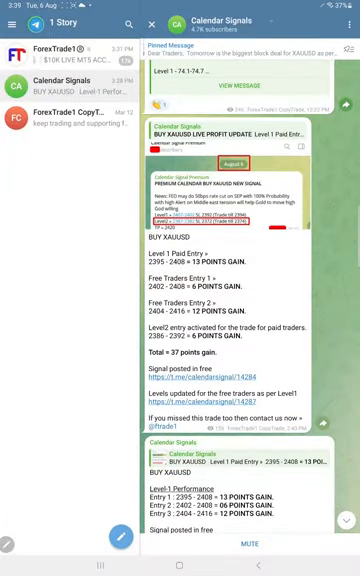
# Step: Ring the 2:40 PM time, the 37-point total and the TOTAL 43 POINTS GAIN line in red
pyautogui.moveTo(300, 413)
pyautogui.mouseDown()
pyautogui.moveTo(296, 418)
pyautogui.moveTo(310, 428)
pyautogui.moveTo(285, 415)
pyautogui.moveTo(308, 392)
pyautogui.moveTo(324, 366)
pyautogui.mouseUp()
pyautogui.moveTo(190, 362)
pyautogui.mouseDown()
pyautogui.moveTo(213, 352)
pyautogui.moveTo(168, 345)
pyautogui.mouseUp()
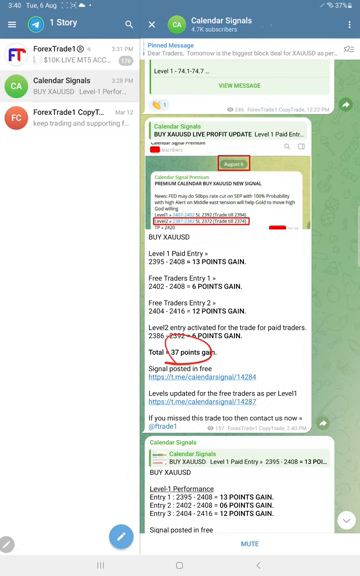
pyautogui.scroll(-5, 250, 300)
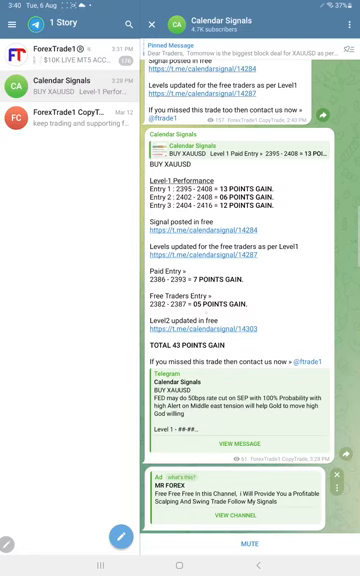
pyautogui.moveTo(165, 338)
pyautogui.mouseDown()
pyautogui.moveTo(150, 348)
pyautogui.moveTo(175, 323)
pyautogui.mouseUp()
pyautogui.scroll(3, 250, 300)
pyautogui.scroll(3, 250, 300)
pyautogui.scroll(4, 250, 300)
pyautogui.scroll(4, 250, 300)
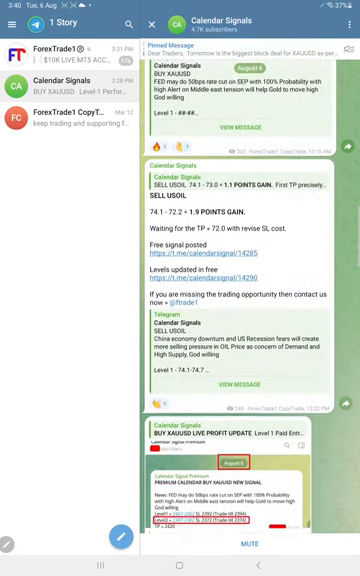
pyautogui.scroll(1, 250, 300)
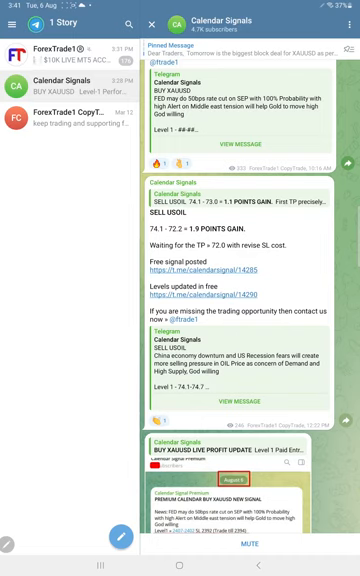
pyautogui.scroll(1, 250, 300)
pyautogui.scroll(1, 250, 300)
pyautogui.scroll(1, 250, 300)
pyautogui.scroll(3, 250, 300)
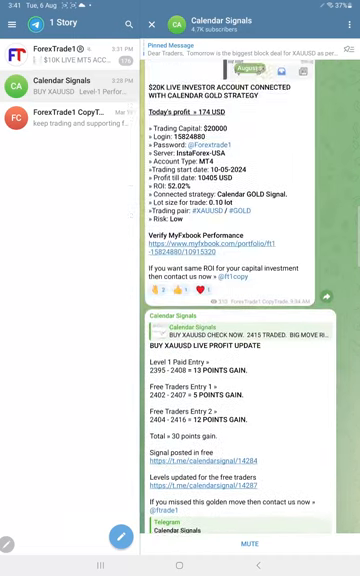
pyautogui.scroll(1, 250, 300)
pyautogui.scroll(1, 250, 300)
pyautogui.scroll(4, 250, 300)
pyautogui.scroll(2, 250, 300)
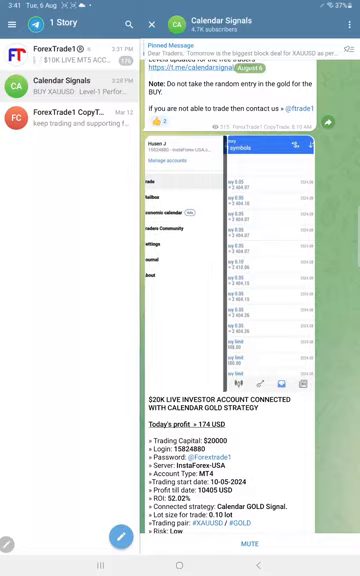
pyautogui.scroll(2, 250, 300)
pyautogui.scroll(2, 250, 300)
pyautogui.scroll(3, 250, 300)
pyautogui.scroll(5, 250, 300)
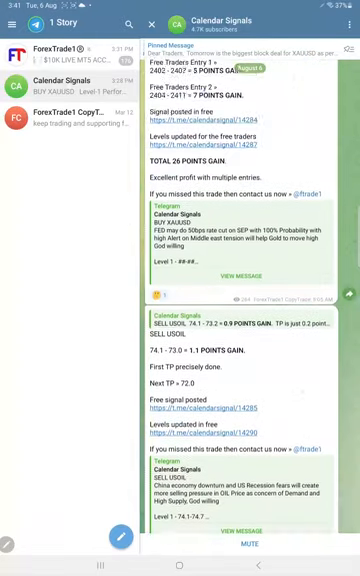
pyautogui.scroll(5, 250, 300)
pyautogui.scroll(2, 250, 300)
pyautogui.scroll(5, 250, 300)
pyautogui.scroll(1, 250, 300)
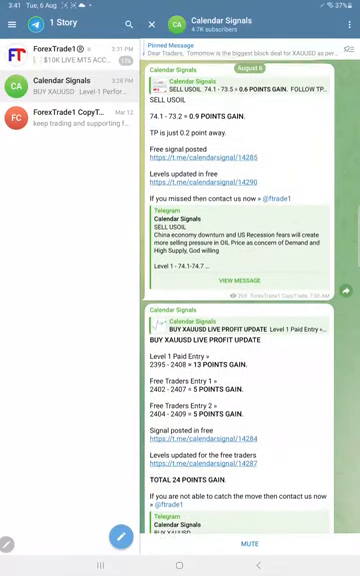
pyautogui.scroll(1, 250, 300)
pyautogui.scroll(1, 250, 300)
pyautogui.scroll(2, 250, 300)
pyautogui.scroll(2, 250, 300)
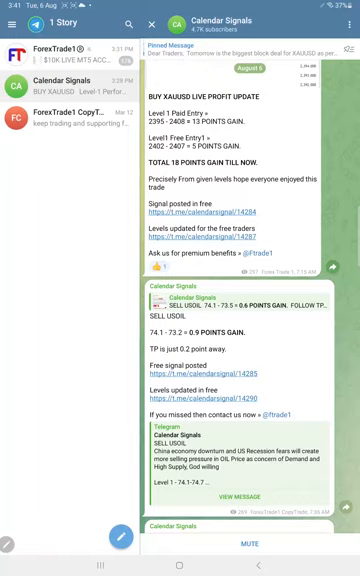
pyautogui.scroll(1, 250, 300)
pyautogui.scroll(2, 250, 300)
pyautogui.scroll(5, 250, 300)
pyautogui.scroll(2, 250, 300)
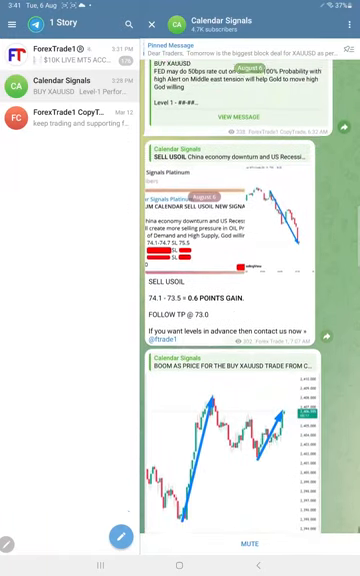
pyautogui.scroll(1, 250, 300)
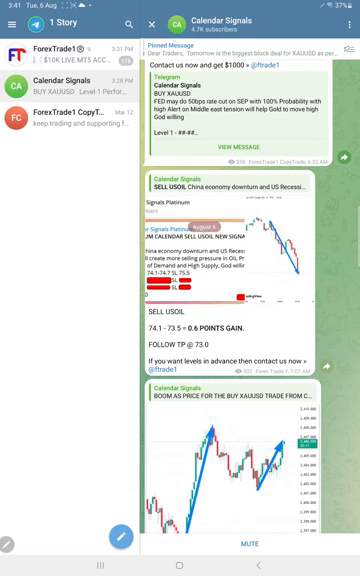
pyautogui.scroll(2, 250, 300)
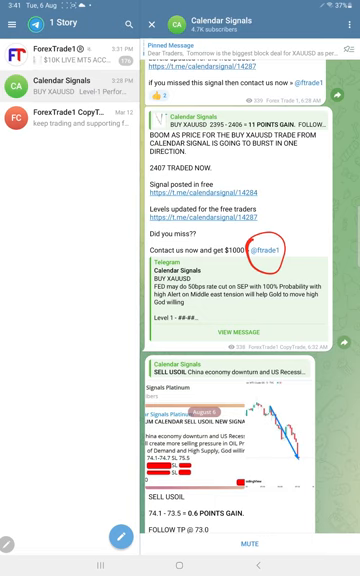
pyautogui.scroll(3, 250, 300)
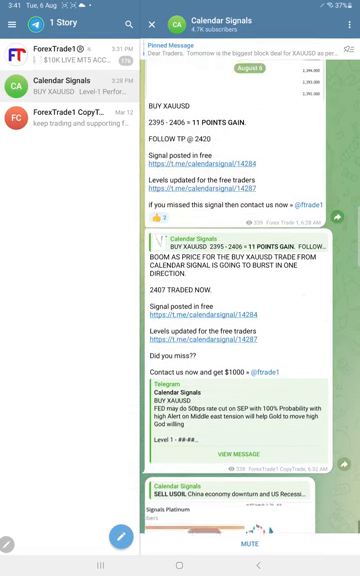
pyautogui.scroll(5, 250, 300)
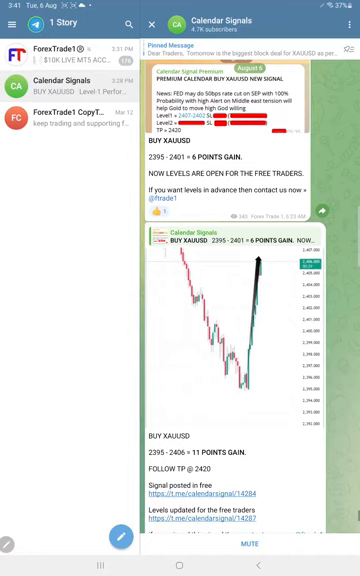
pyautogui.scroll(4, 250, 300)
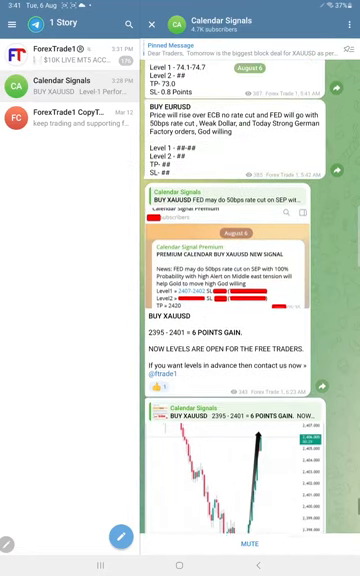
pyautogui.scroll(3, 250, 300)
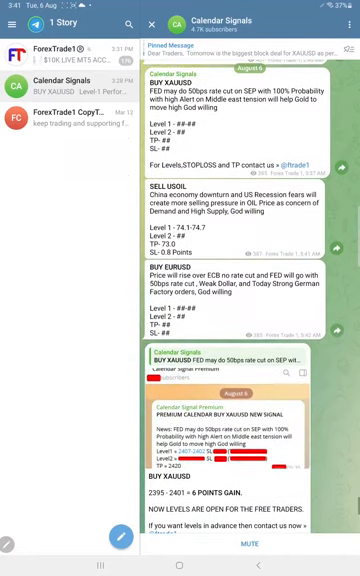
pyautogui.scroll(-2, 250, 300)
pyautogui.scroll(-3, 250, 300)
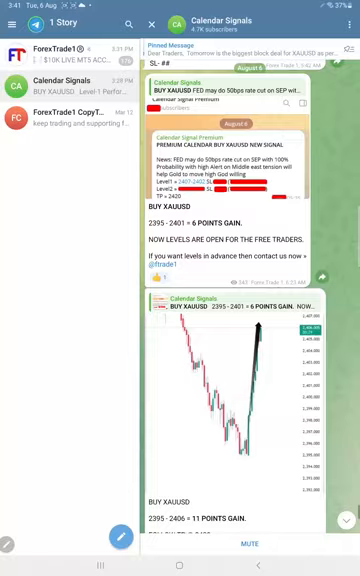
pyautogui.scroll(-4, 250, 300)
pyautogui.scroll(-4, 250, 300)
pyautogui.scroll(-3, 250, 300)
pyautogui.scroll(-4, 250, 300)
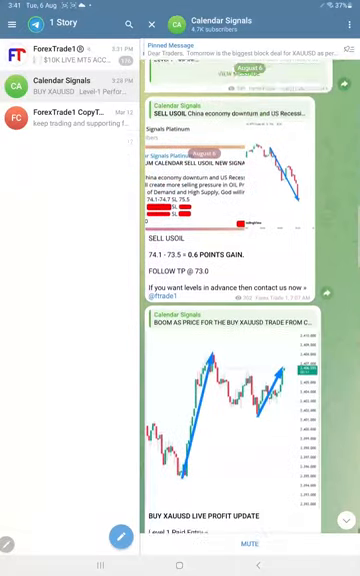
pyautogui.scroll(-3, 250, 300)
pyautogui.scroll(-1, 250, 300)
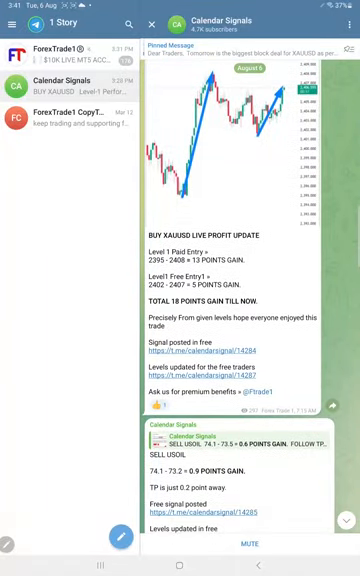
pyautogui.scroll(-2, 250, 300)
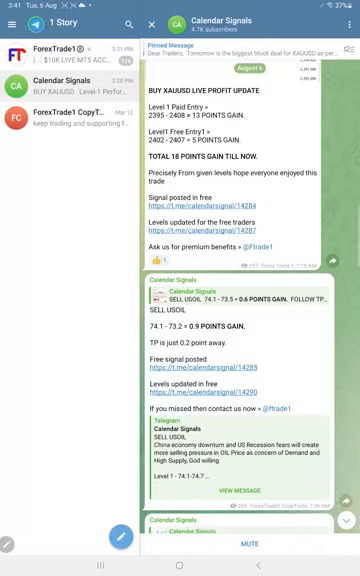
pyautogui.scroll(-2, 250, 300)
pyautogui.scroll(-3, 250, 300)
pyautogui.scroll(-4, 250, 300)
pyautogui.scroll(-3, 250, 300)
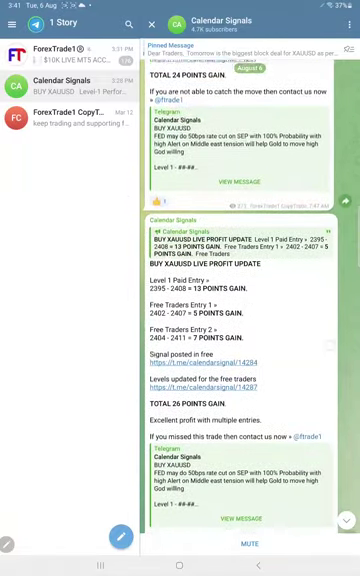
pyautogui.scroll(-3, 250, 300)
pyautogui.scroll(-1, 250, 300)
pyautogui.scroll(3, 250, 300)
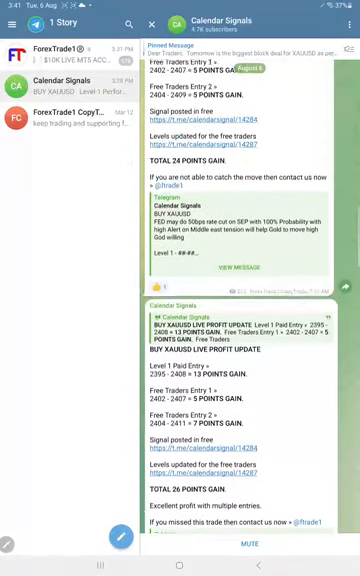
pyautogui.scroll(3, 250, 300)
pyautogui.scroll(1, 250, 300)
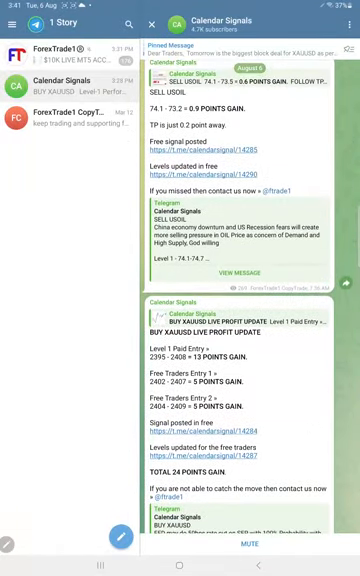